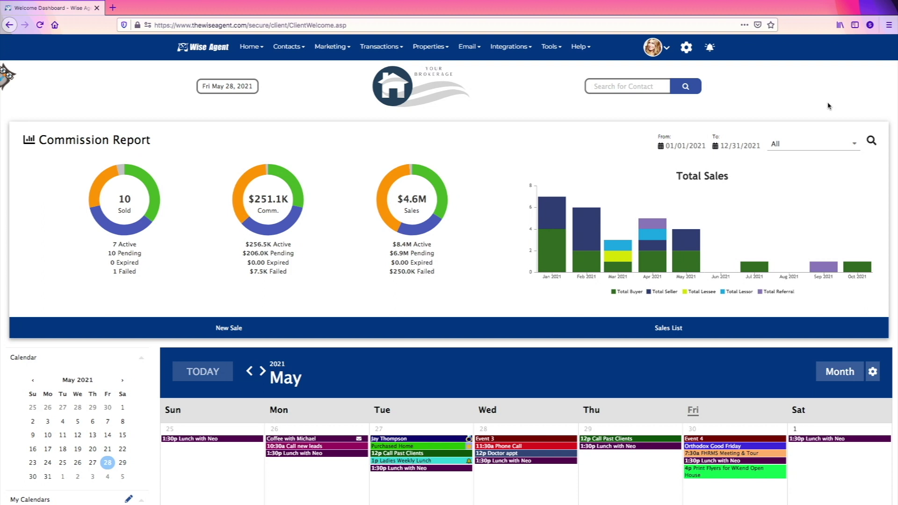
# - Open the account profile and go down to the Inside Team Info section
pyautogui.click(685, 51)
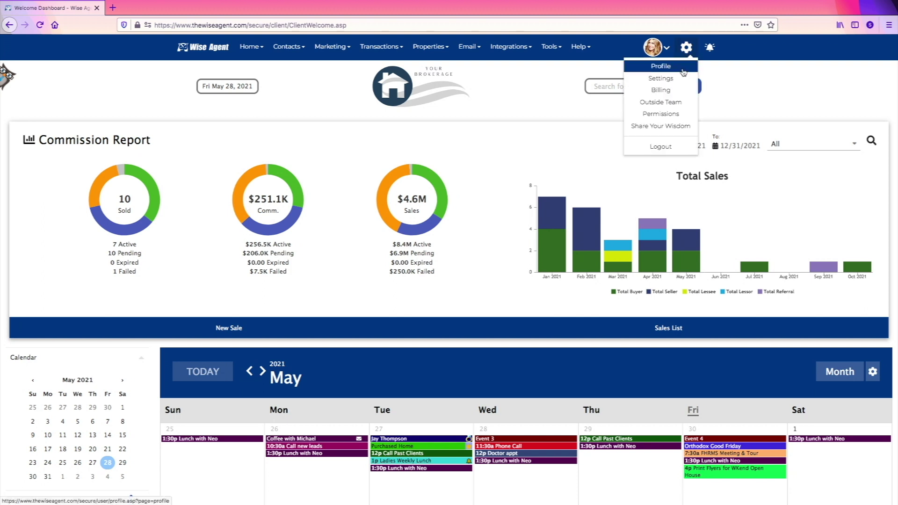
pyautogui.click(683, 71)
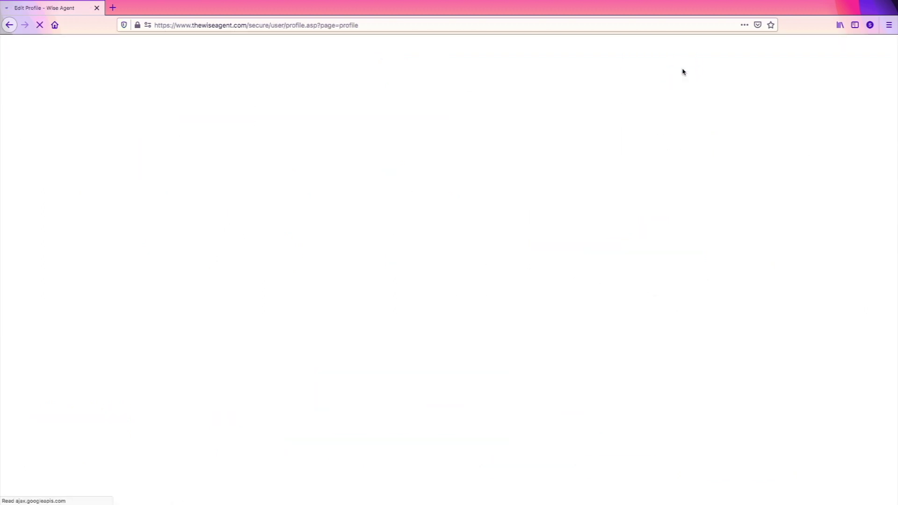
pyautogui.scroll(-2, 803, 156)
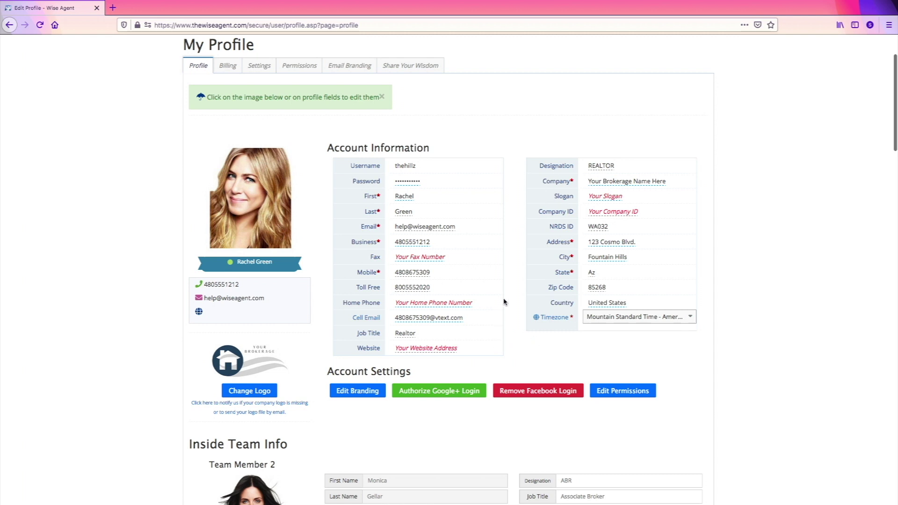
pyautogui.scroll(-1, 506, 302)
pyautogui.scroll(-3, 754, 349)
pyautogui.scroll(-3, 753, 349)
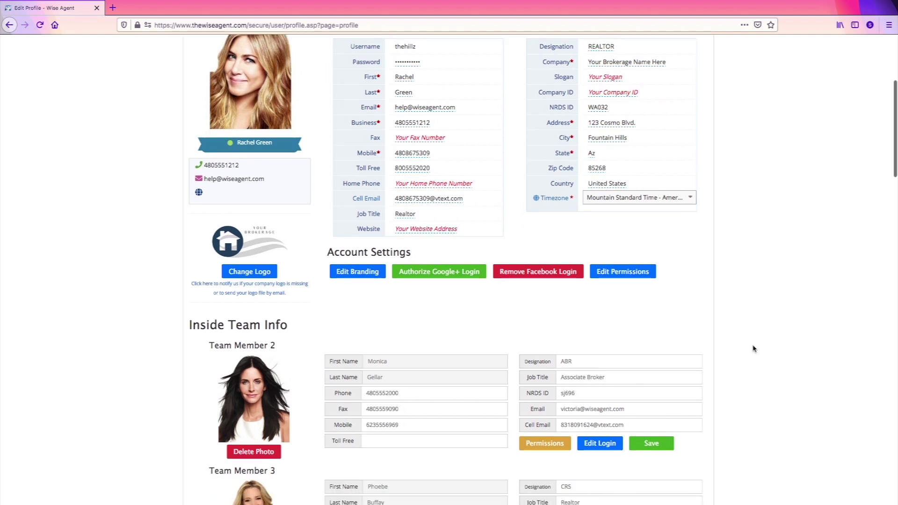
# - Examine the contact details and available login options for Team Members 2 through 5
pyautogui.scroll(-2, 753, 349)
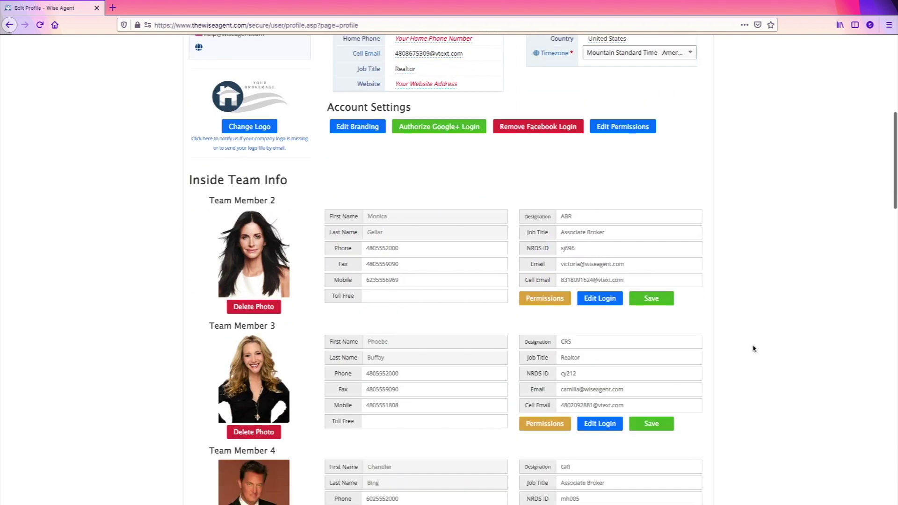
pyautogui.scroll(1, 433, 302)
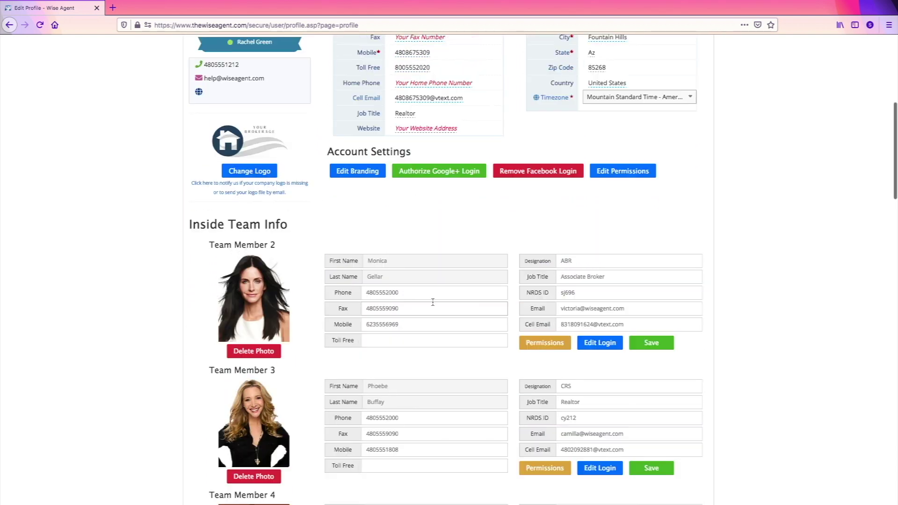
pyautogui.scroll(-2, 433, 302)
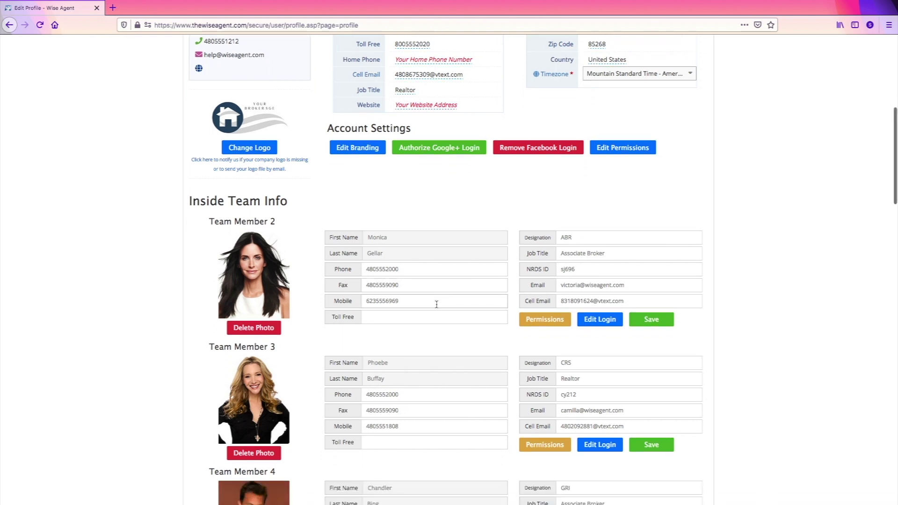
pyautogui.scroll(-1, 440, 306)
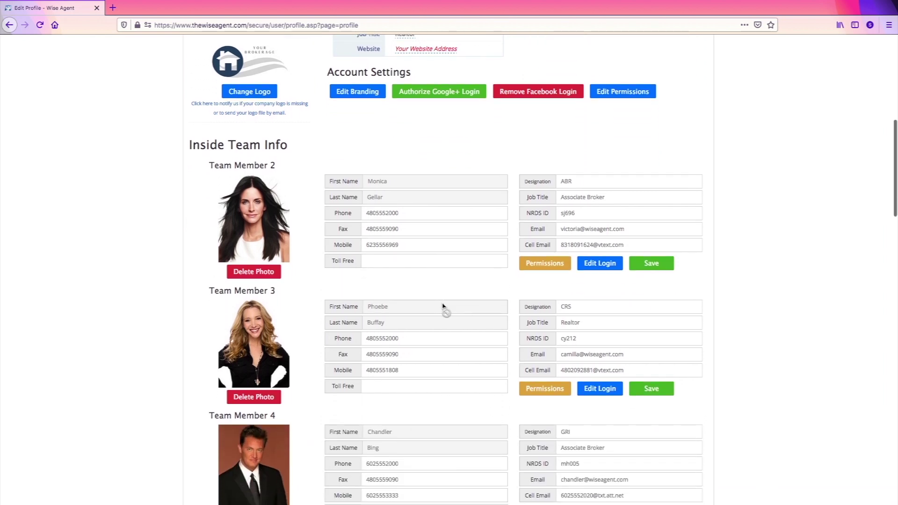
pyautogui.scroll(-1, 443, 307)
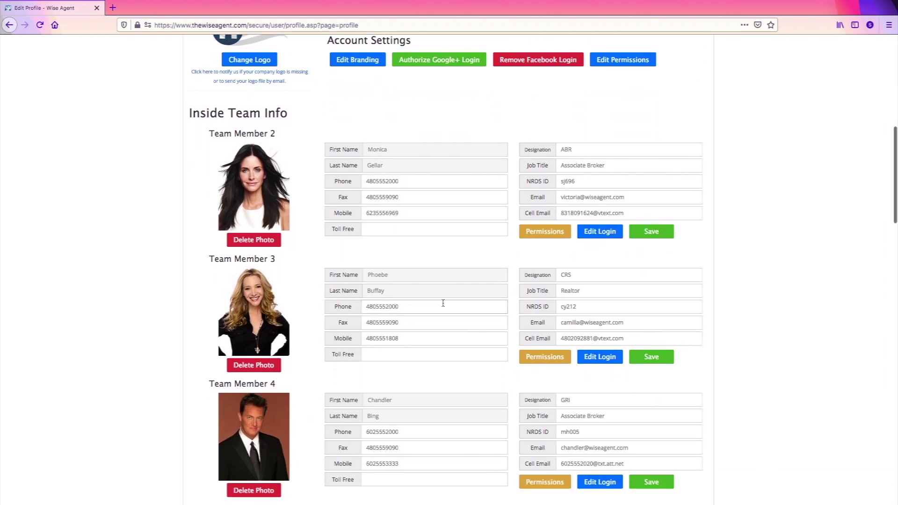
pyautogui.scroll(-2, 444, 306)
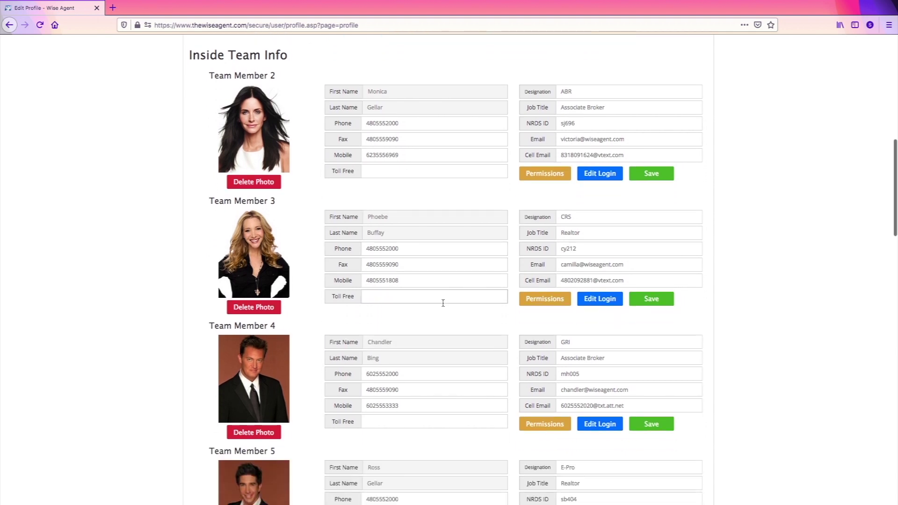
pyautogui.scroll(-2, 444, 306)
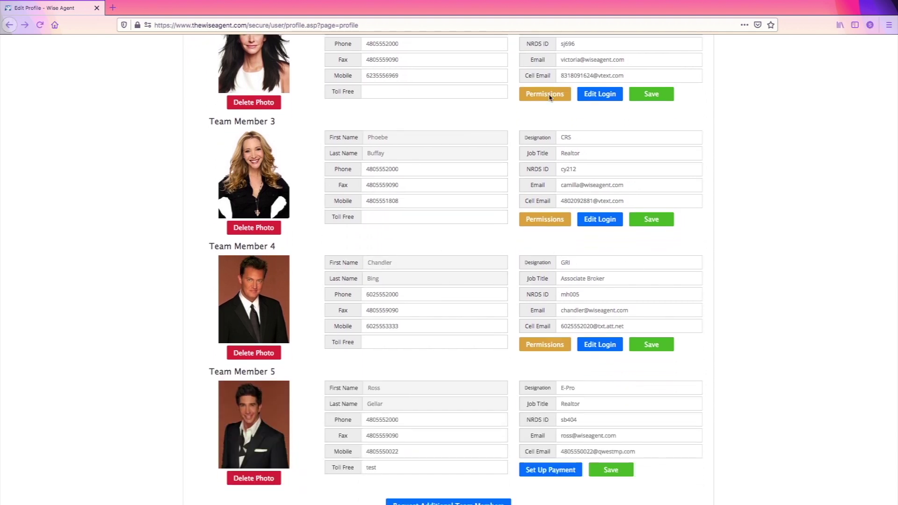
pyautogui.click(539, 236)
pyautogui.scroll(-1, 582, 357)
pyautogui.scroll(-2, 582, 357)
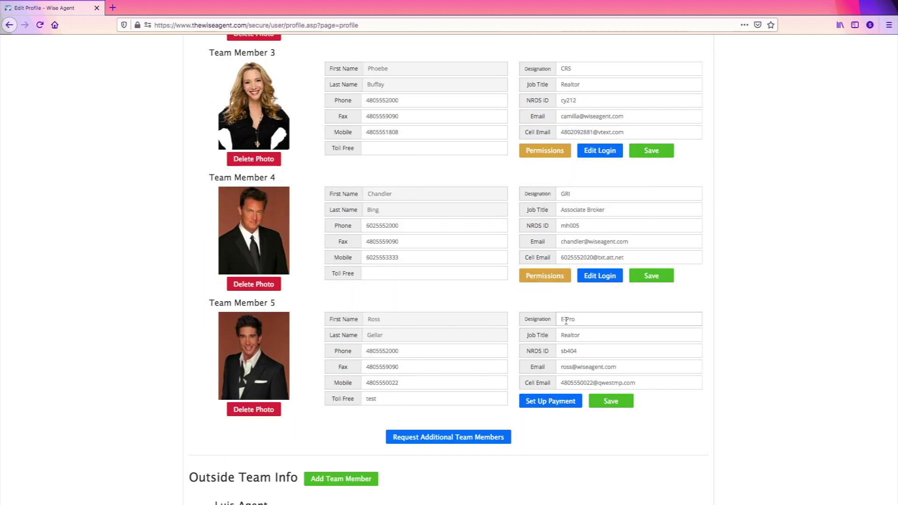
# - Open the payment setup for Team Member 5 and review the monthly subscription invoice
pyautogui.click(548, 402)
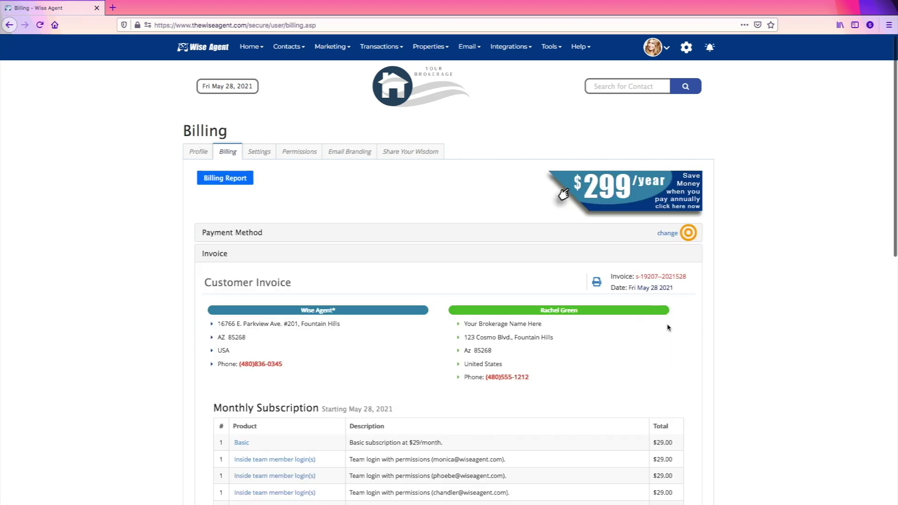
pyautogui.scroll(-1, 736, 322)
pyautogui.scroll(-1, 736, 323)
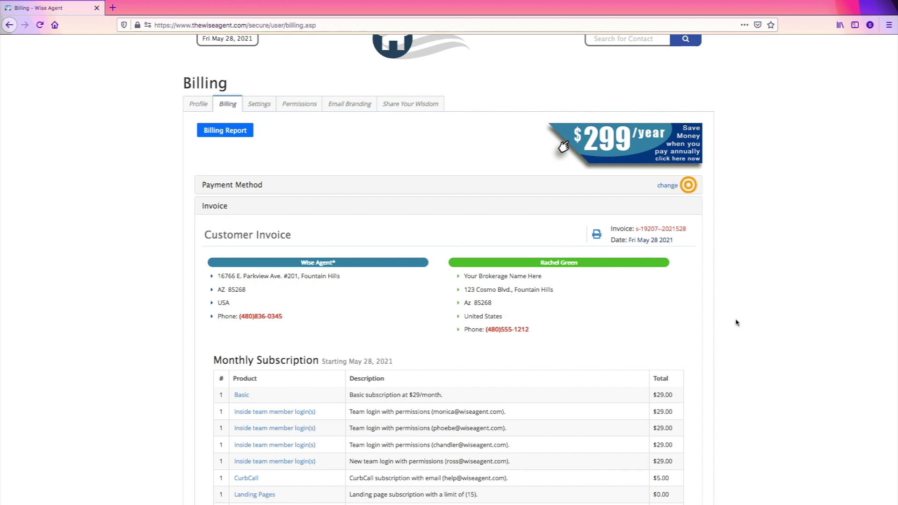
# - Return to the profile and look over the inside team entries up to the Account Settings section
pyautogui.click(9, 25)
pyautogui.scroll(-2, 551, 423)
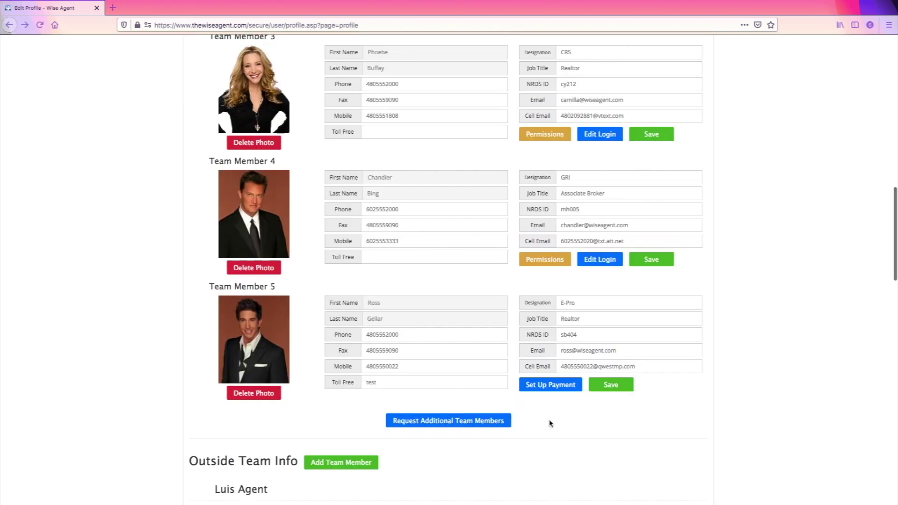
pyautogui.scroll(4, 551, 422)
pyautogui.scroll(1, 537, 408)
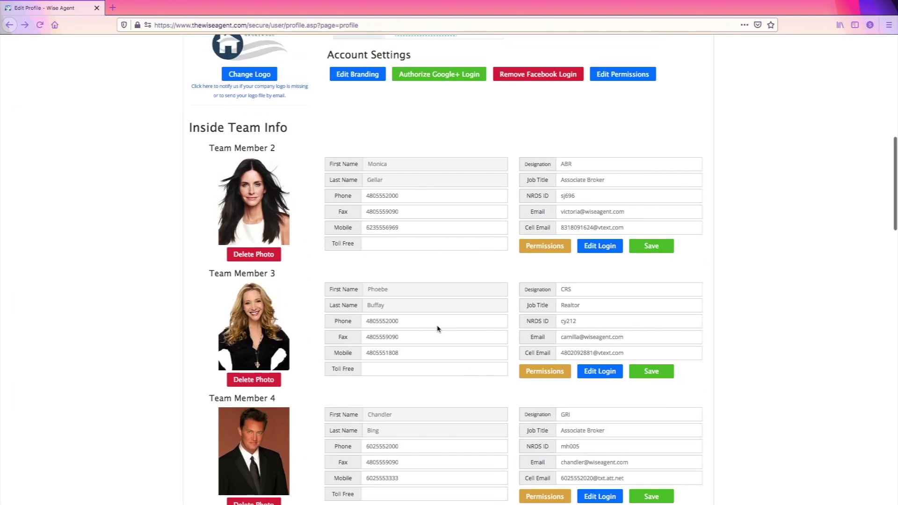
pyautogui.scroll(1, 555, 278)
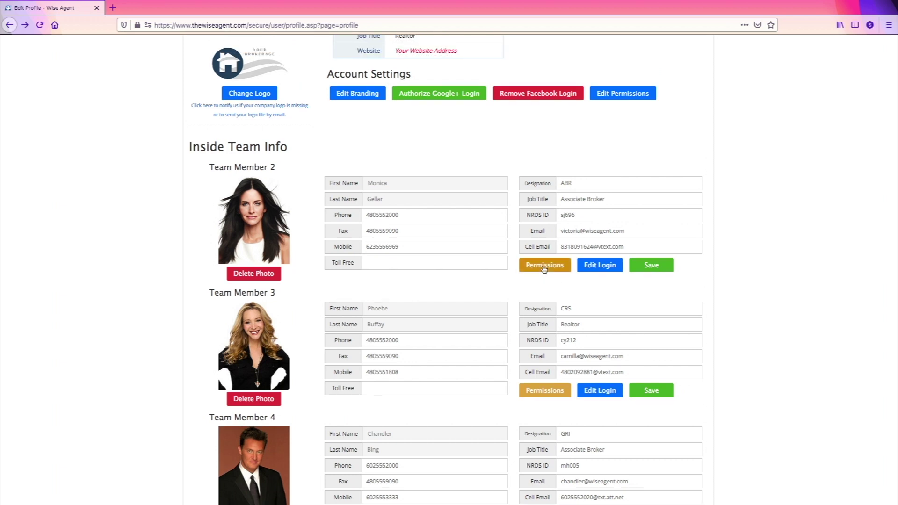
pyautogui.scroll(10, 544, 269)
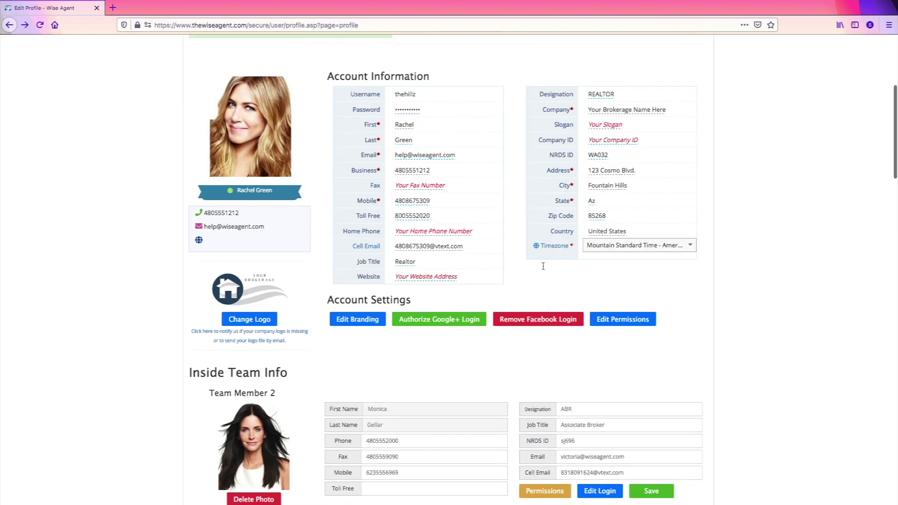
# - Open the inside team permissions from the account settings and select Team Member 5's login
pyautogui.click(618, 319)
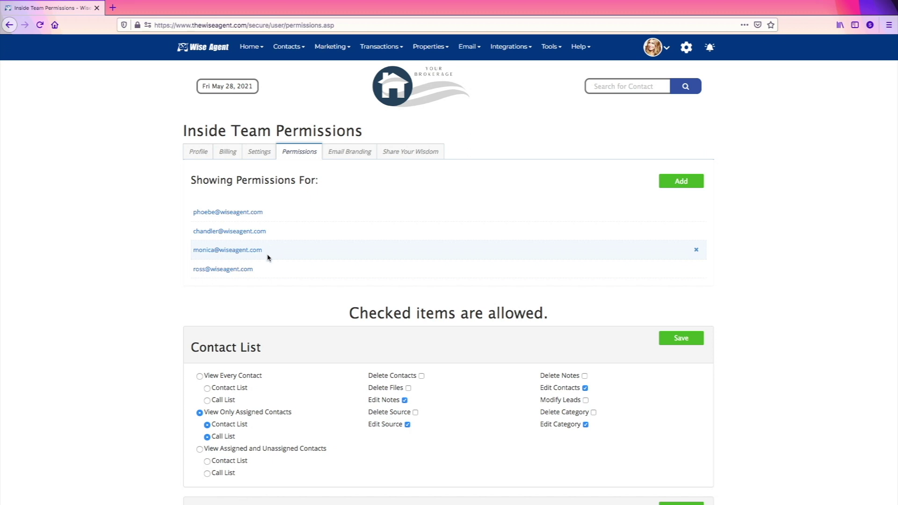
pyautogui.click(224, 269)
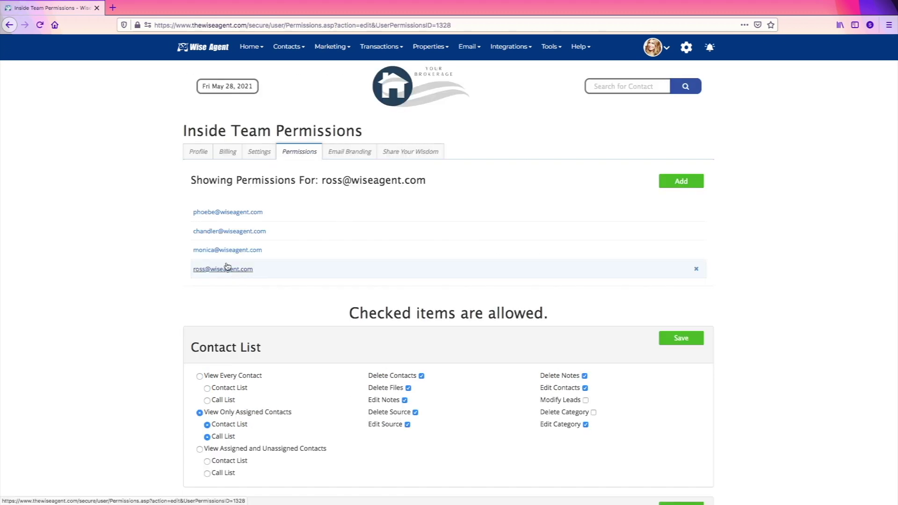
pyautogui.moveTo(191, 181); pyautogui.dragTo(453, 186)
pyautogui.click(453, 186)
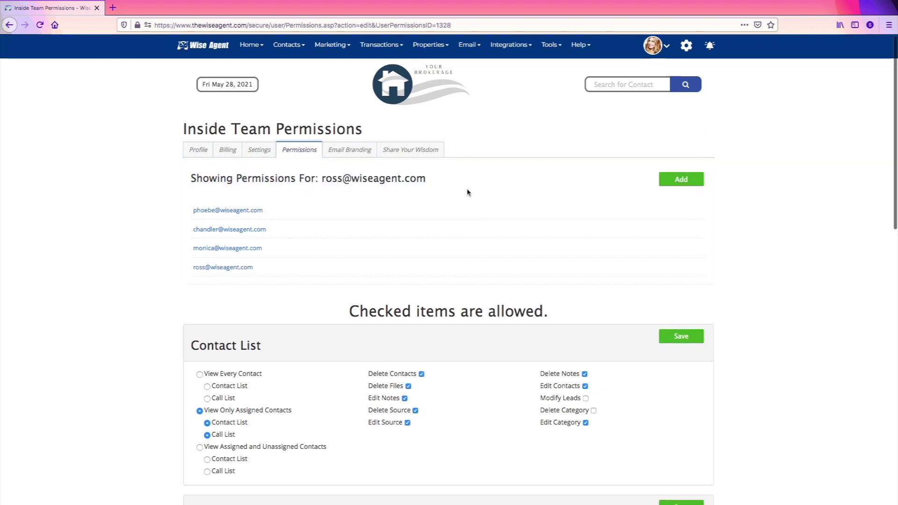
# - Examine Team Member 5's permissions for contacts, vendors, properties and checklists, and other areas
pyautogui.scroll(-2, 468, 193)
pyautogui.scroll(-2, 468, 192)
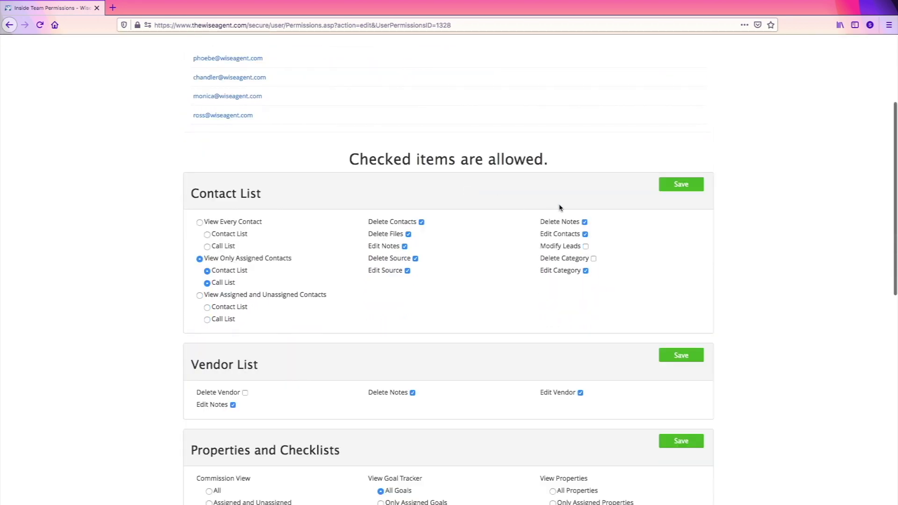
pyautogui.scroll(-1, 718, 239)
pyautogui.scroll(-1, 726, 239)
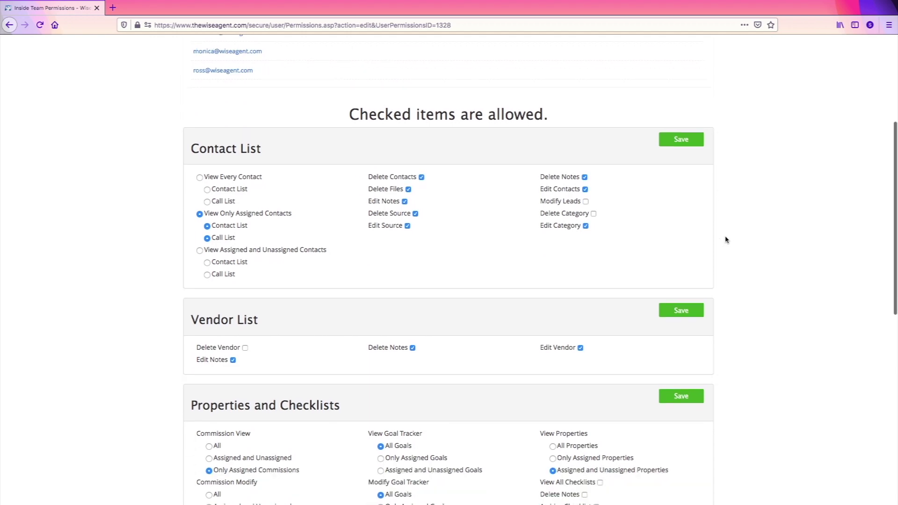
pyautogui.scroll(-1, 726, 239)
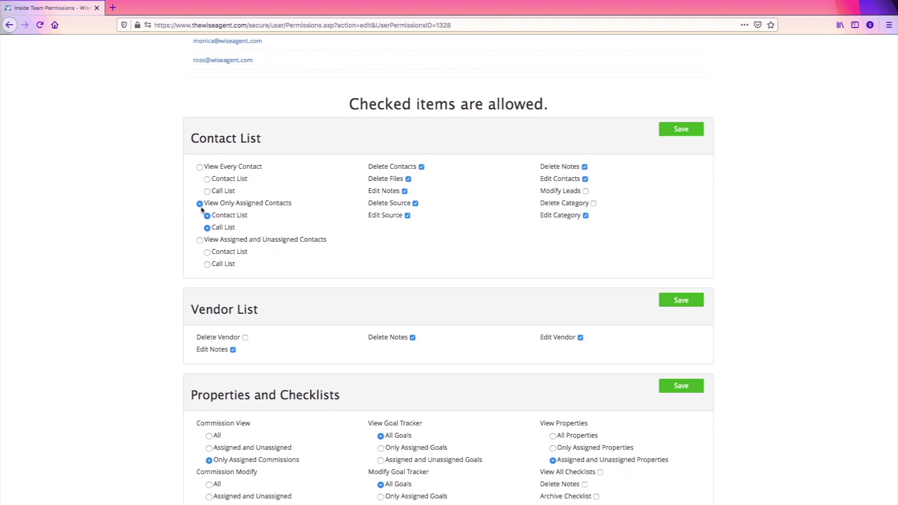
pyautogui.scroll(-4, 195, 121)
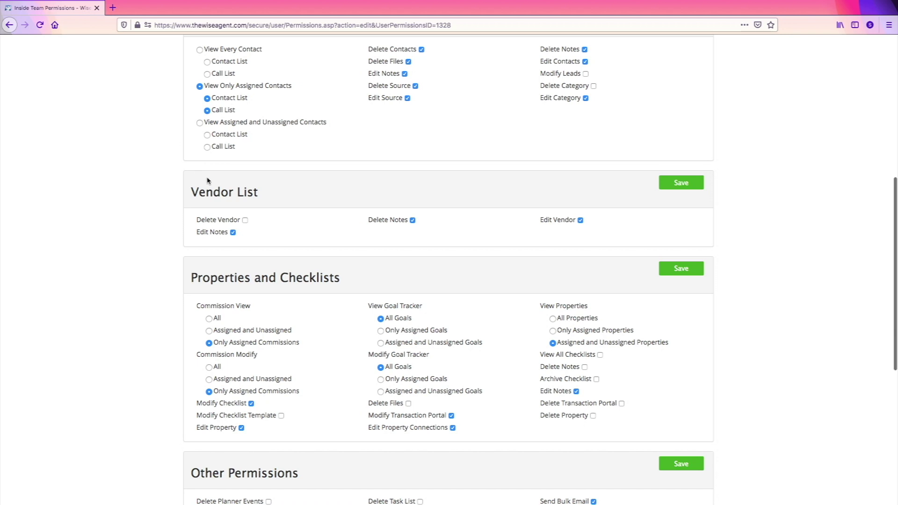
pyautogui.scroll(-6, 197, 269)
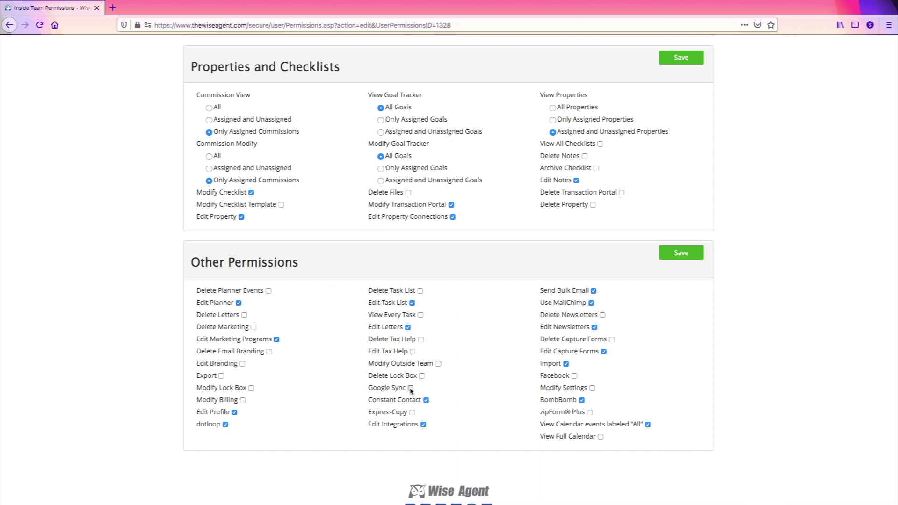
# - Allow Modify Leads in Team Member 5's Contact List permissions and save the changes
pyautogui.scroll(7, 447, 331)
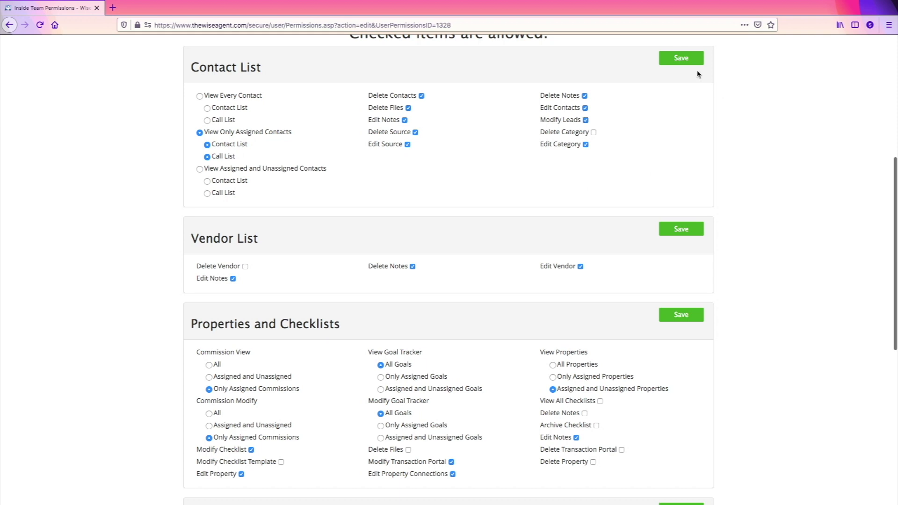
pyautogui.click(685, 58)
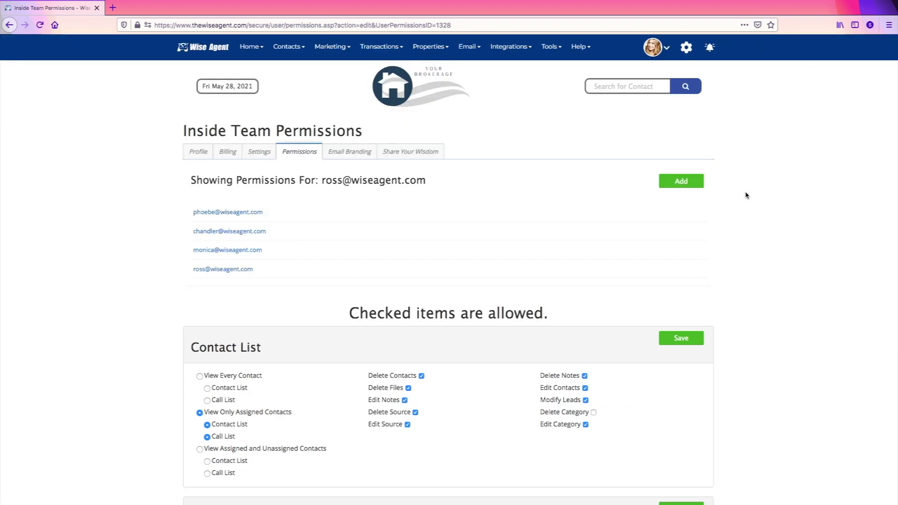
# - Return to the profile and locate the option to request additional inside team members
pyautogui.click(687, 52)
pyautogui.click(681, 69)
pyautogui.scroll(-3, 785, 215)
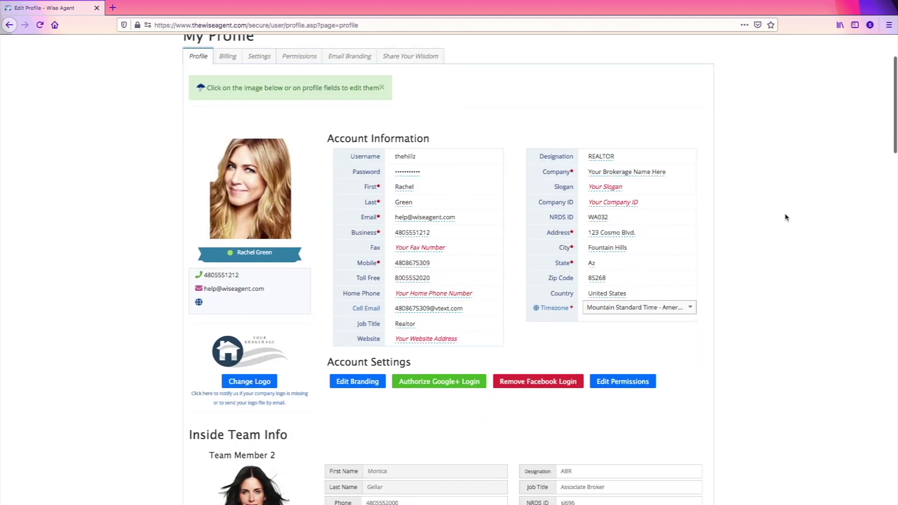
pyautogui.scroll(-10, 786, 219)
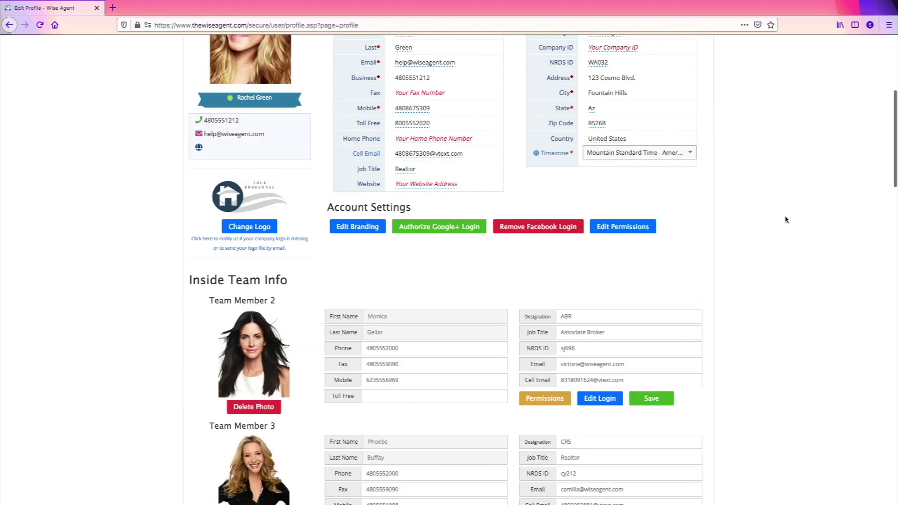
pyautogui.scroll(-5, 786, 220)
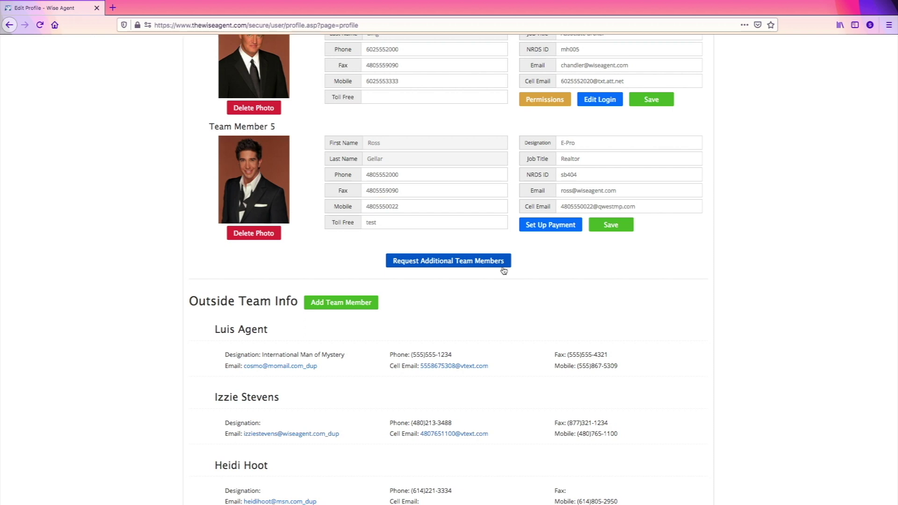
# - Show the list of inside team members whose view can be selected for the account
pyautogui.scroll(8, 771, 308)
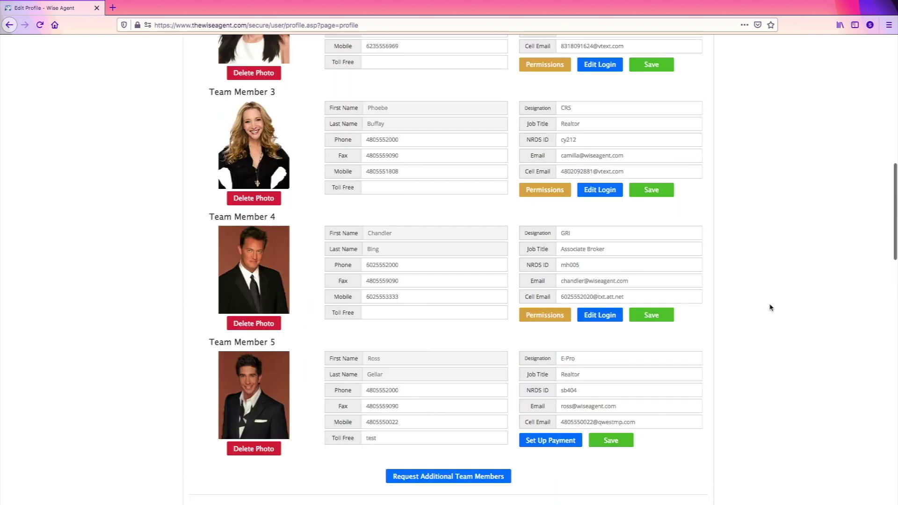
pyautogui.scroll(9, 771, 307)
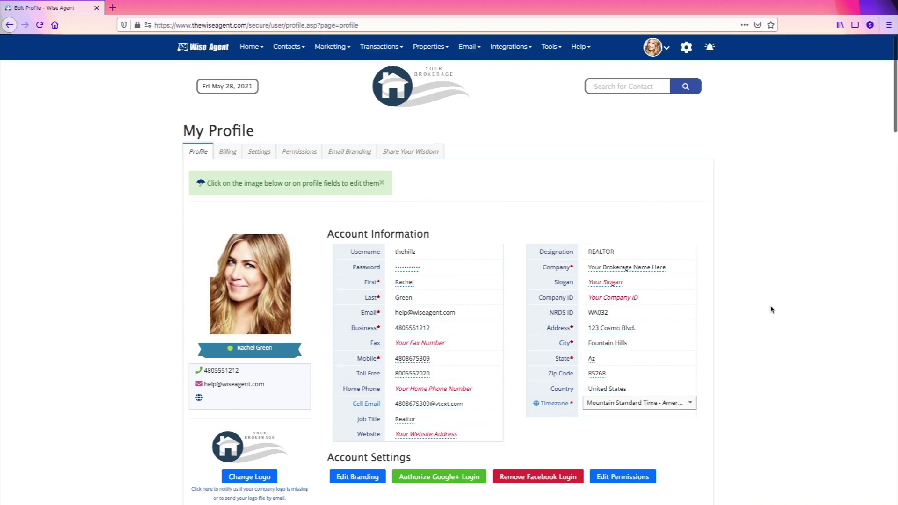
pyautogui.click(670, 51)
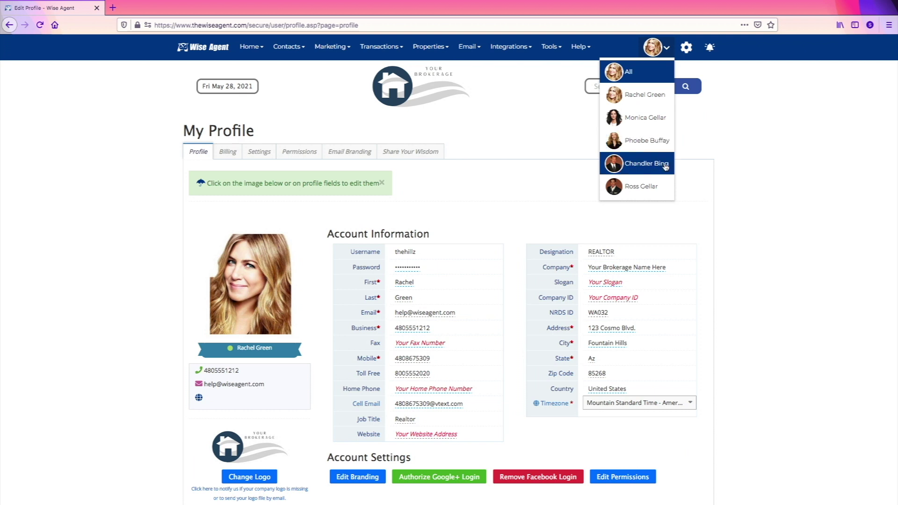
# - Go to the Outside Team Info section of the profile, where outside team members are added
pyautogui.scroll(-4, 891, 154)
pyautogui.moveTo(891, 153); pyautogui.dragTo(888, 311)
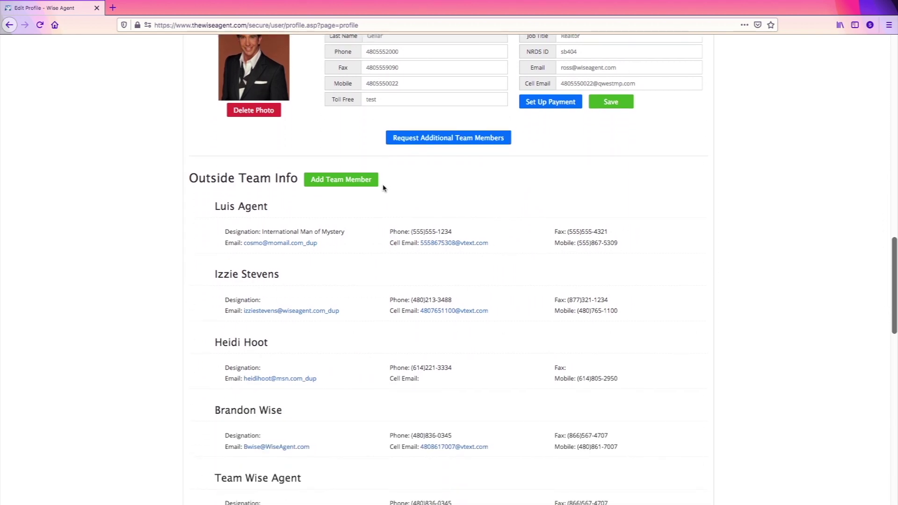
# - Open the Outside Team page, view the form for inviting a team member, and close it without sending
pyautogui.scroll(-2, 172, 242)
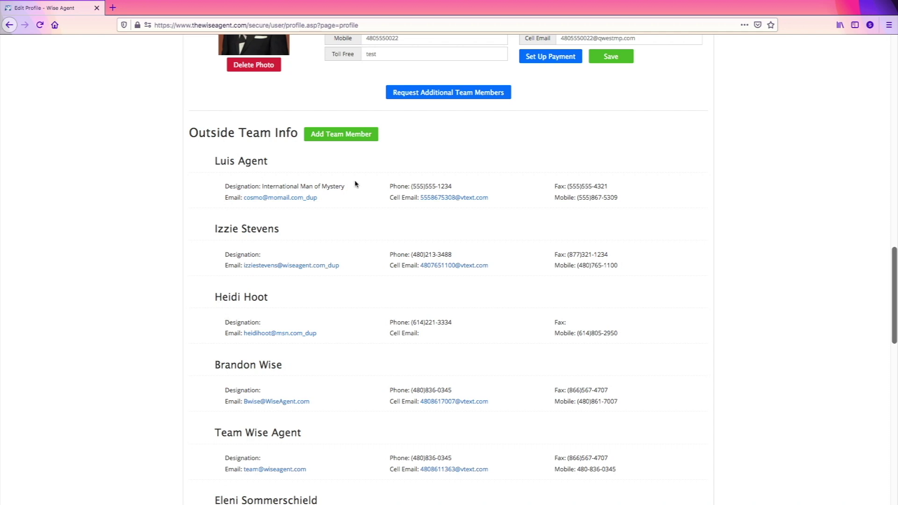
pyautogui.click(355, 136)
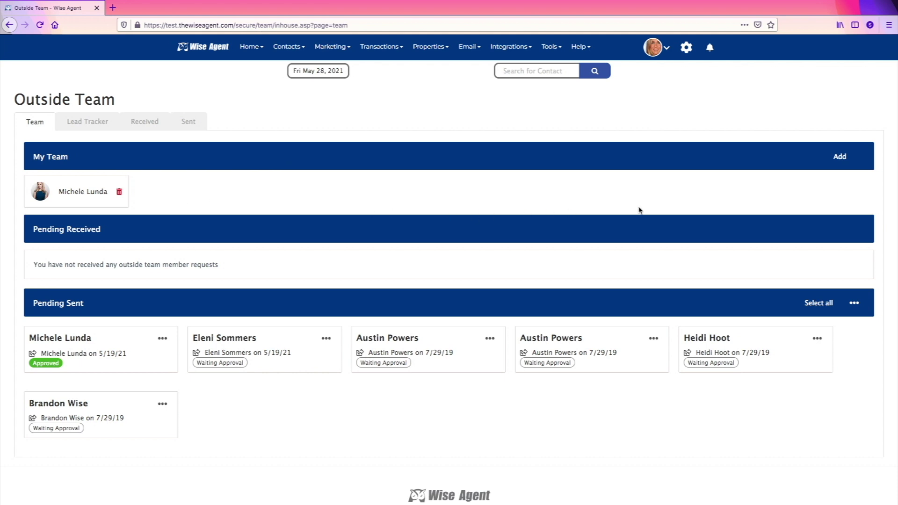
pyautogui.click(841, 157)
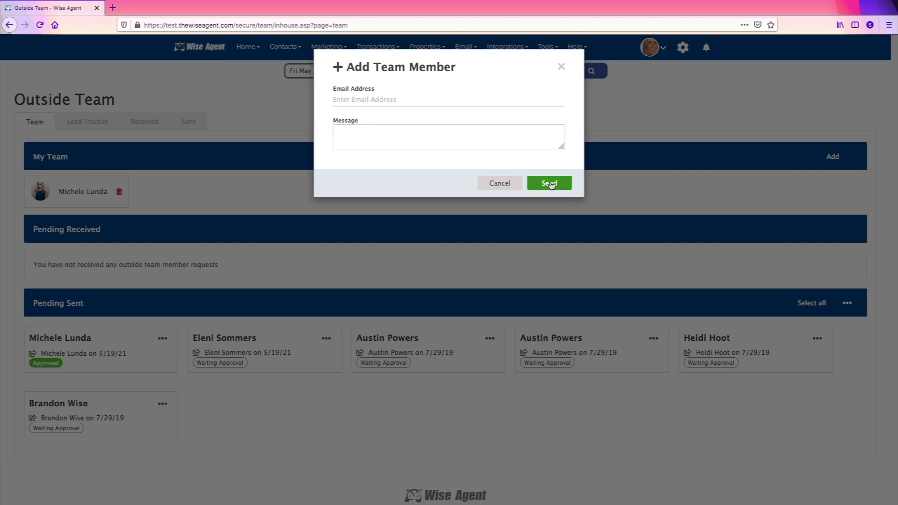
pyautogui.click(561, 66)
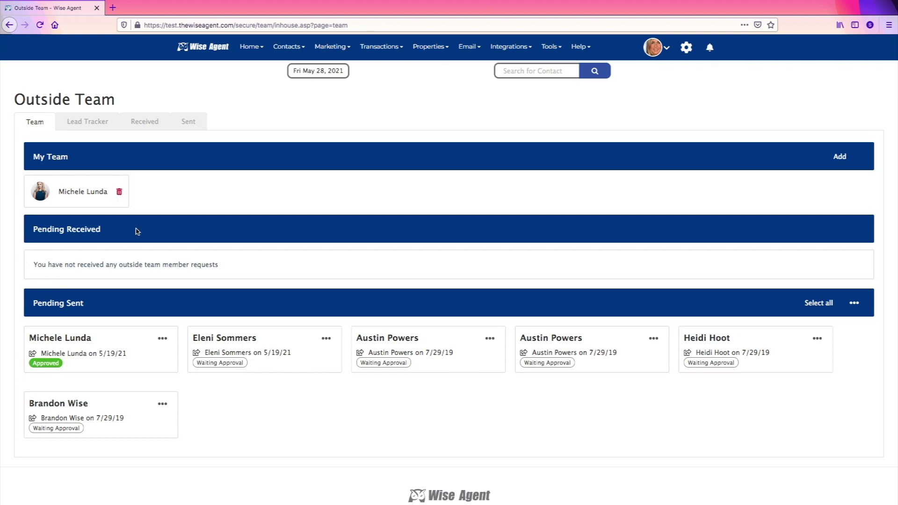
# - Review the Pending Received and Pending Sent sections and show the actions available for the approved sent request
pyautogui.moveTo(132, 231); pyautogui.dragTo(30, 229)
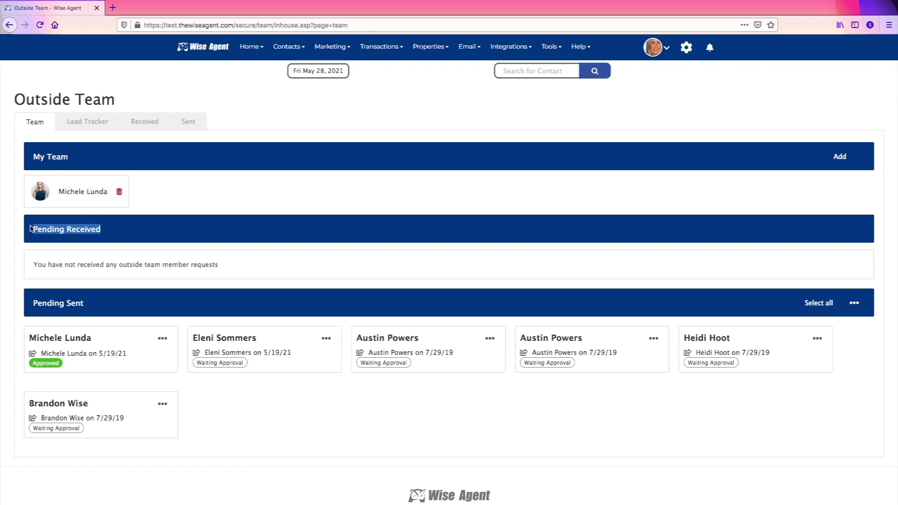
pyautogui.click(141, 238)
pyautogui.moveTo(93, 305); pyautogui.dragTo(32, 304)
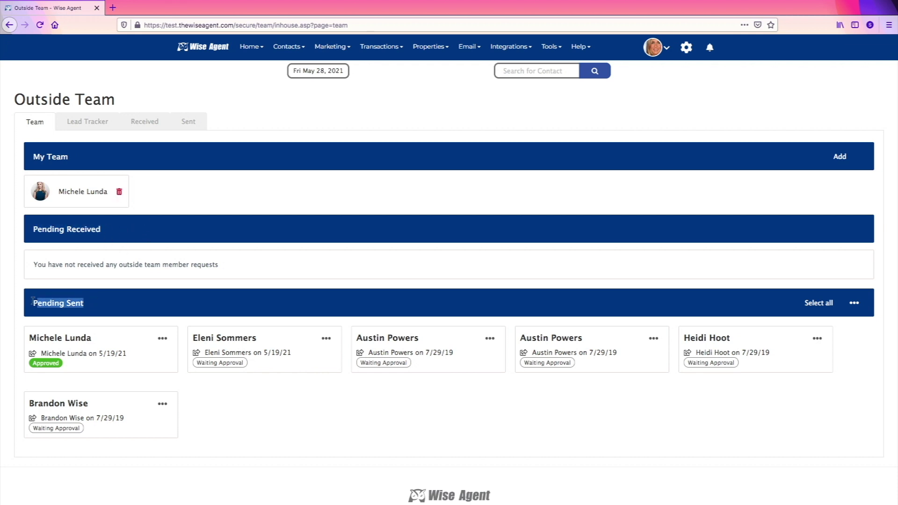
pyautogui.click(115, 305)
pyautogui.click(164, 338)
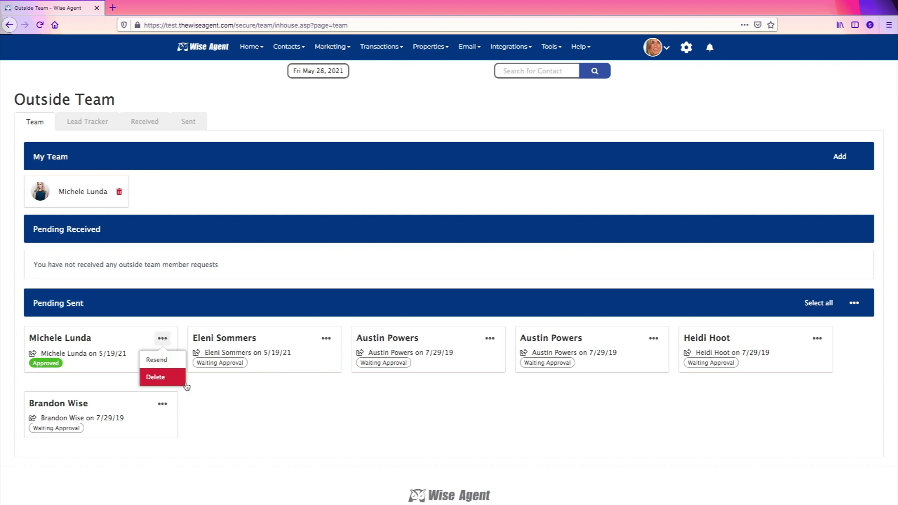
pyautogui.click(202, 395)
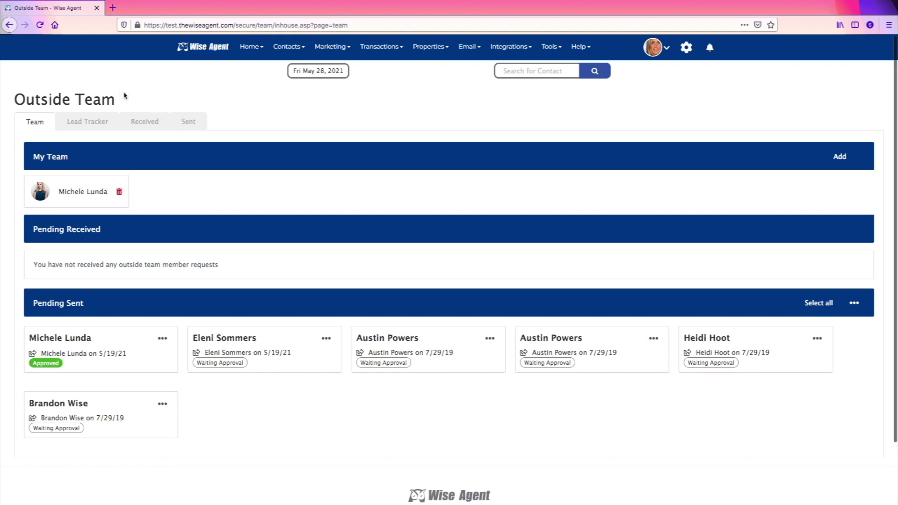
# - Examine the received shared items, covering appointments, checklist templates, contacts, marketing and vendors
pyautogui.click(148, 122)
pyautogui.scroll(-1, 281, 192)
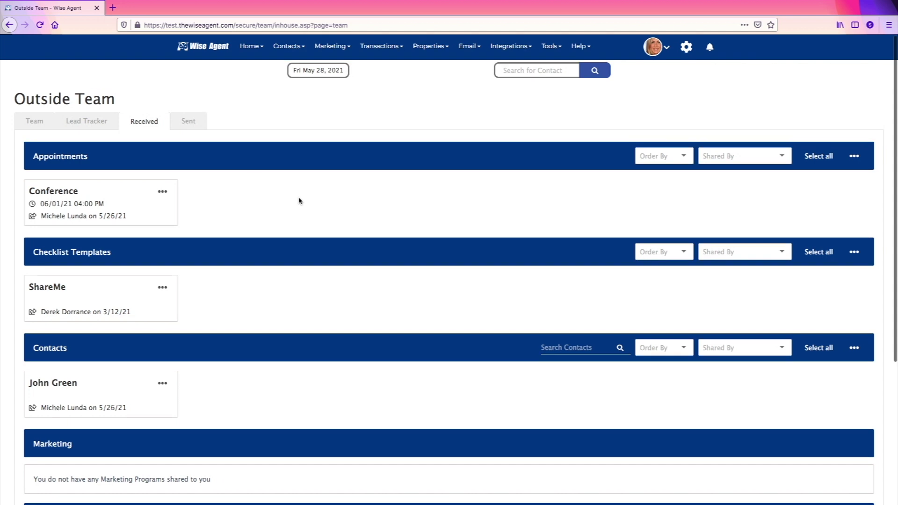
pyautogui.scroll(-3, 352, 242)
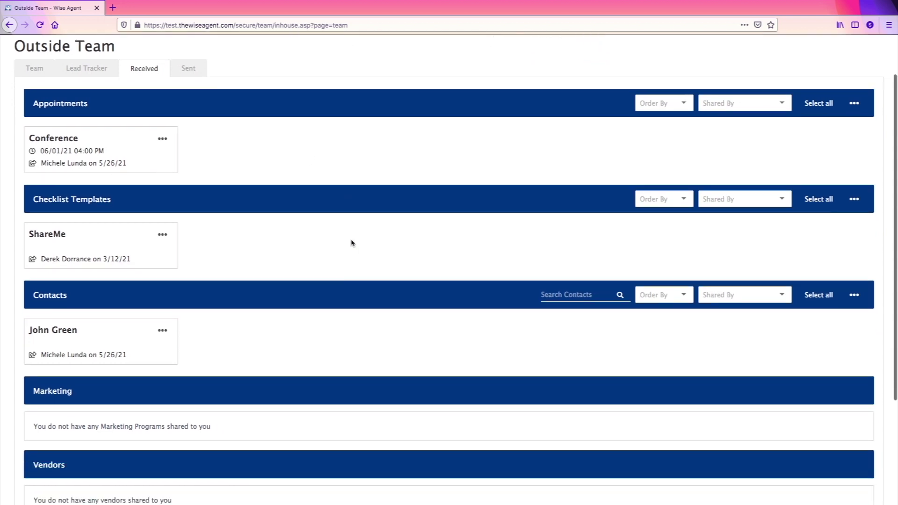
pyautogui.scroll(-1, 356, 242)
pyautogui.scroll(1, 357, 244)
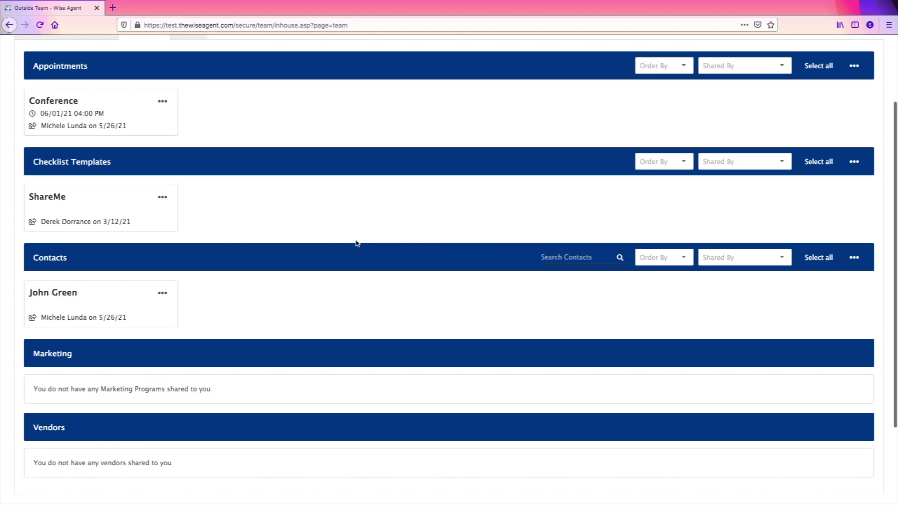
pyautogui.scroll(1, 356, 244)
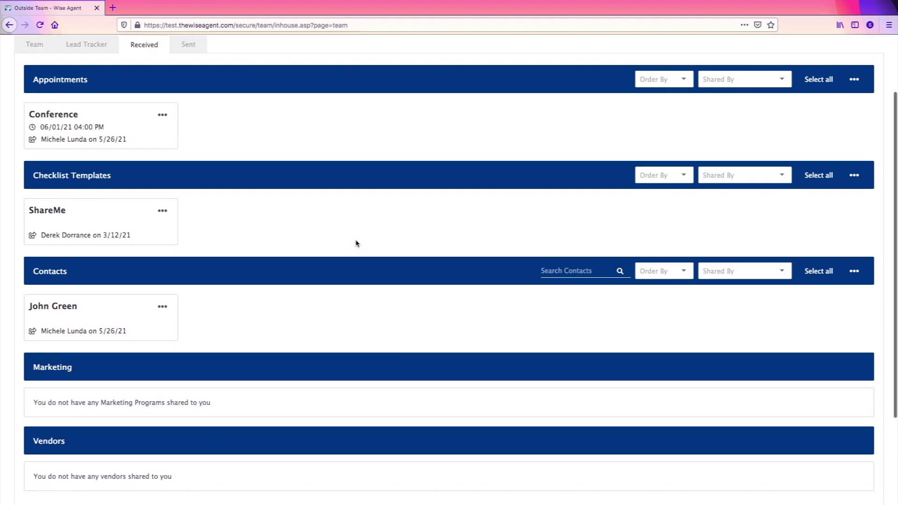
pyautogui.scroll(2, 357, 243)
pyautogui.scroll(1, 357, 243)
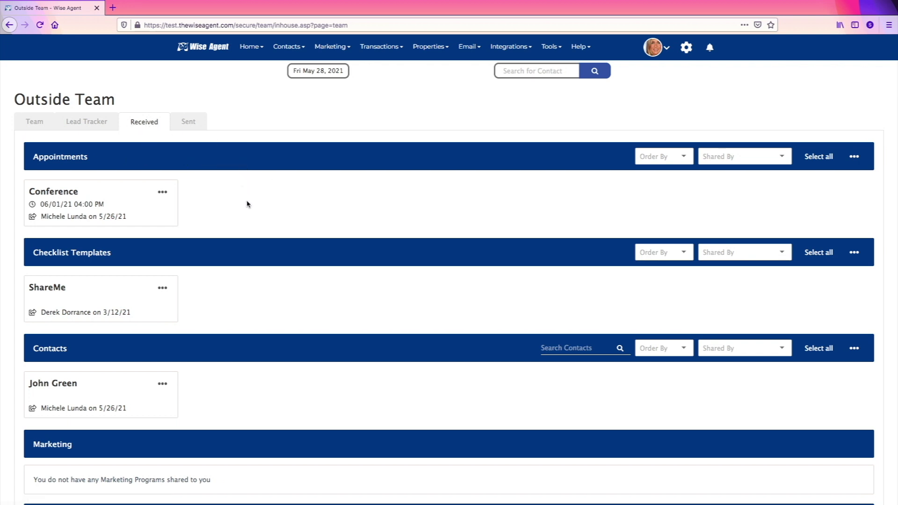
pyautogui.scroll(-1, 247, 204)
pyautogui.scroll(1, 248, 204)
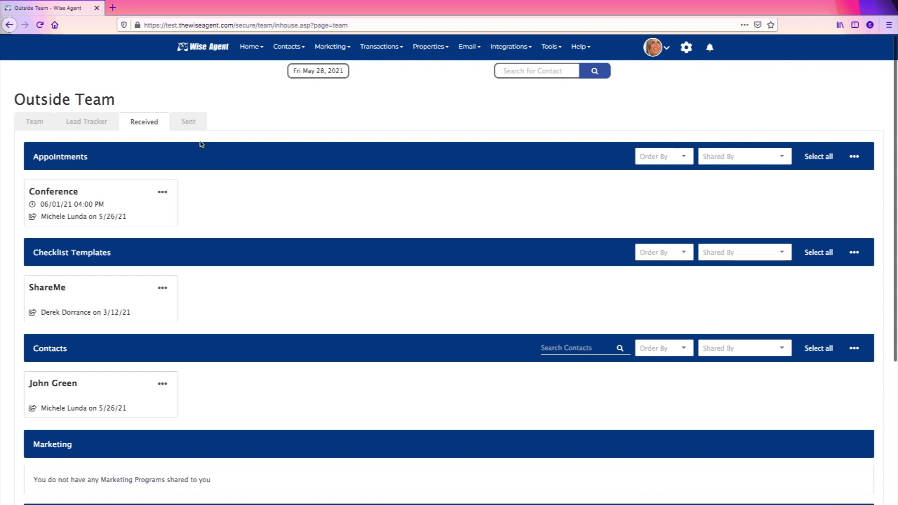
# - Review the items sent to outside team members and show the actions available for the shared contact awaiting approval
pyautogui.click(191, 122)
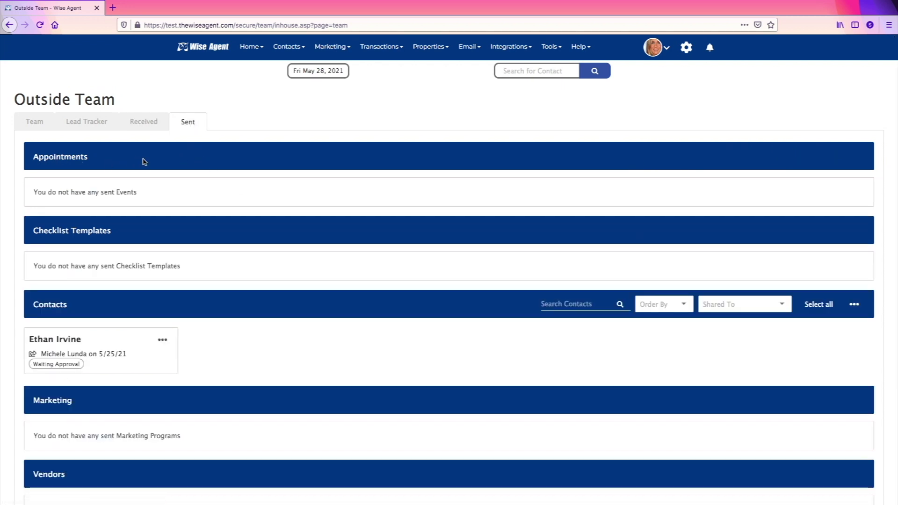
pyautogui.scroll(-2, 240, 278)
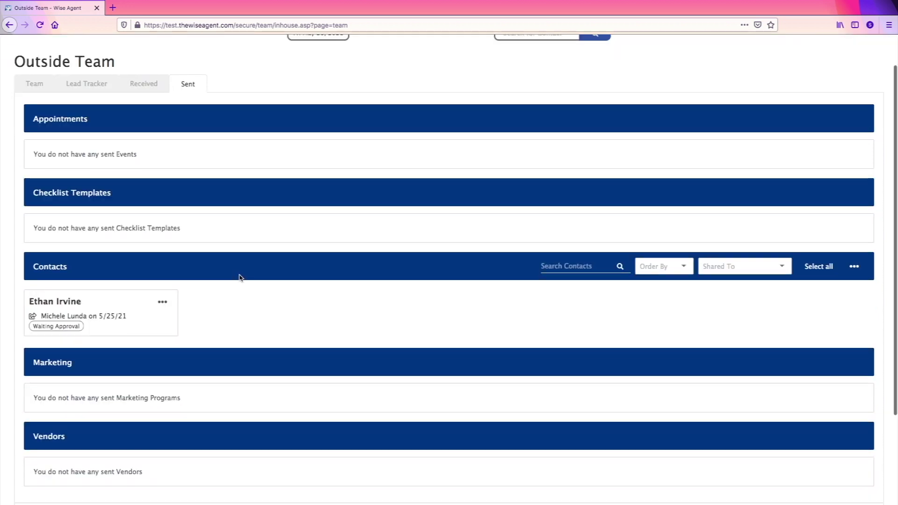
pyautogui.click(162, 292)
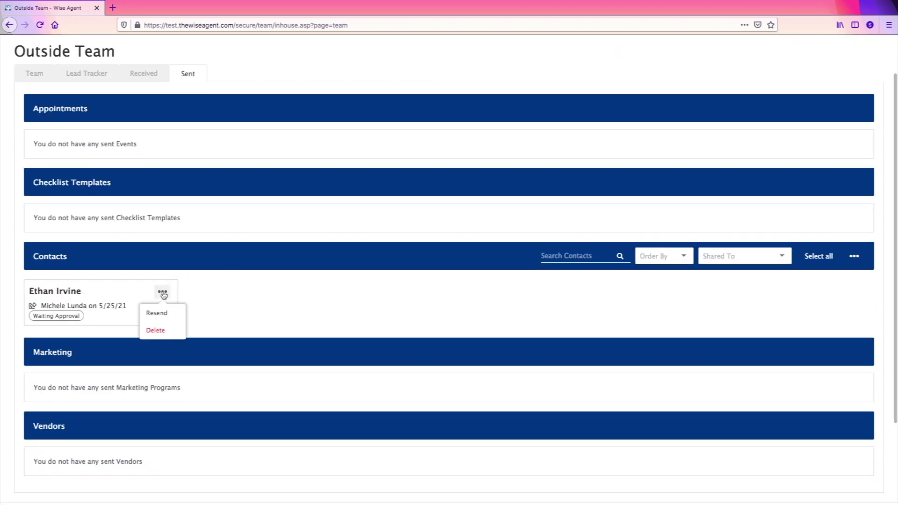
pyautogui.click(258, 338)
pyautogui.scroll(2, 258, 338)
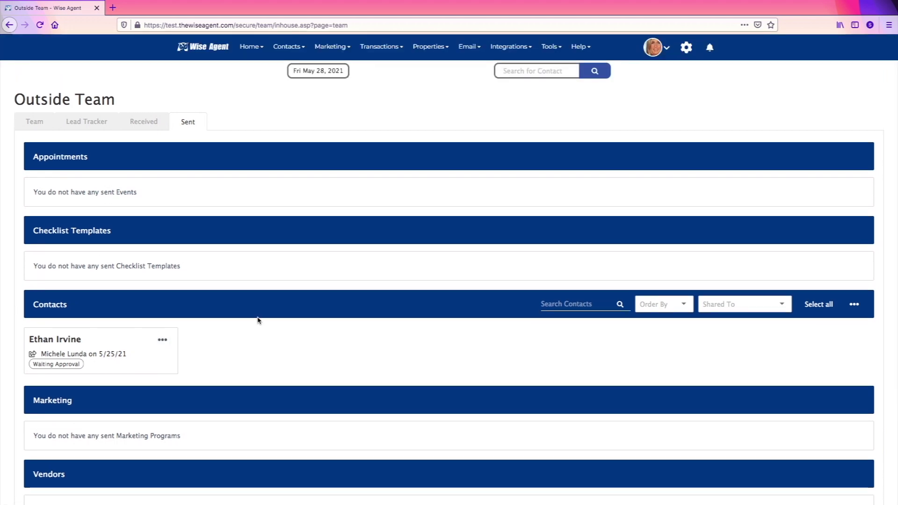
# - Open the Lead Tracker and clear the selection of all listed leads
pyautogui.click(86, 122)
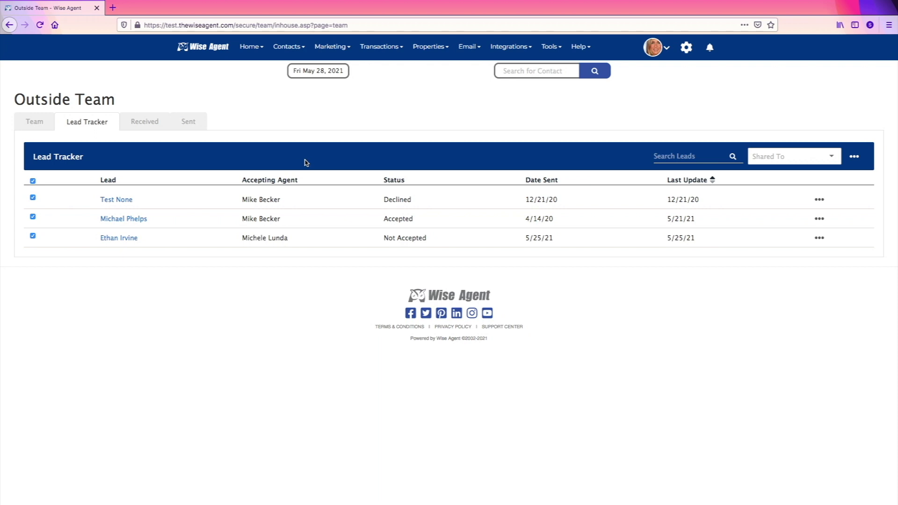
pyautogui.click(33, 182)
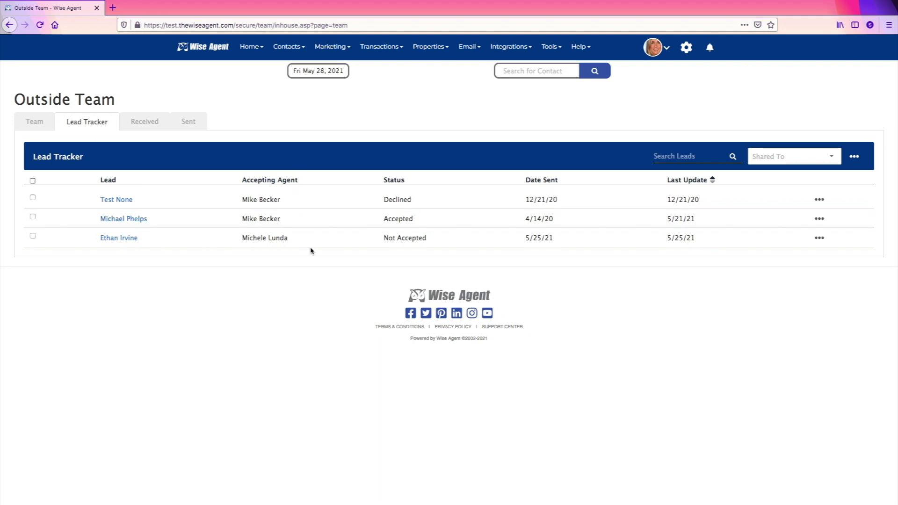
pyautogui.moveTo(381, 220); pyautogui.dragTo(435, 224)
pyautogui.click(435, 224)
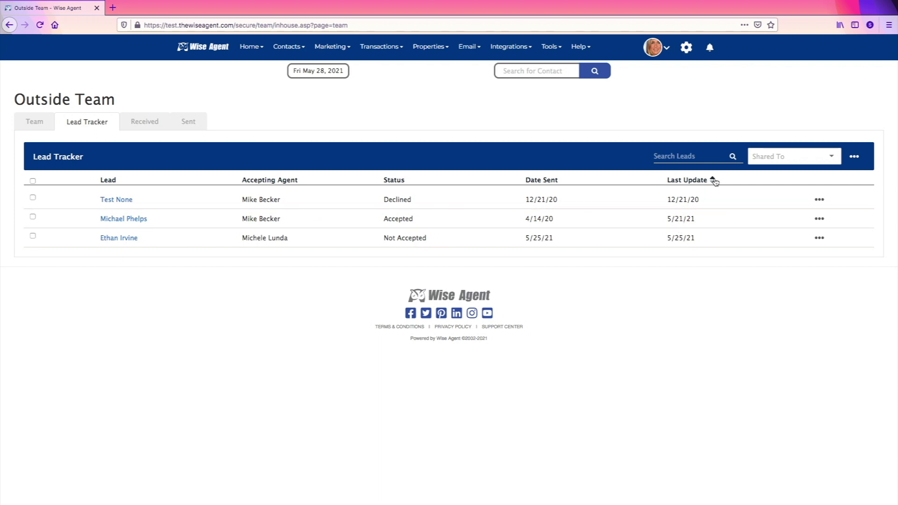
# - Sort the Lead Tracker by Date Sent, followed by Status
pyautogui.click(552, 180)
pyautogui.click(563, 180)
pyautogui.click(410, 180)
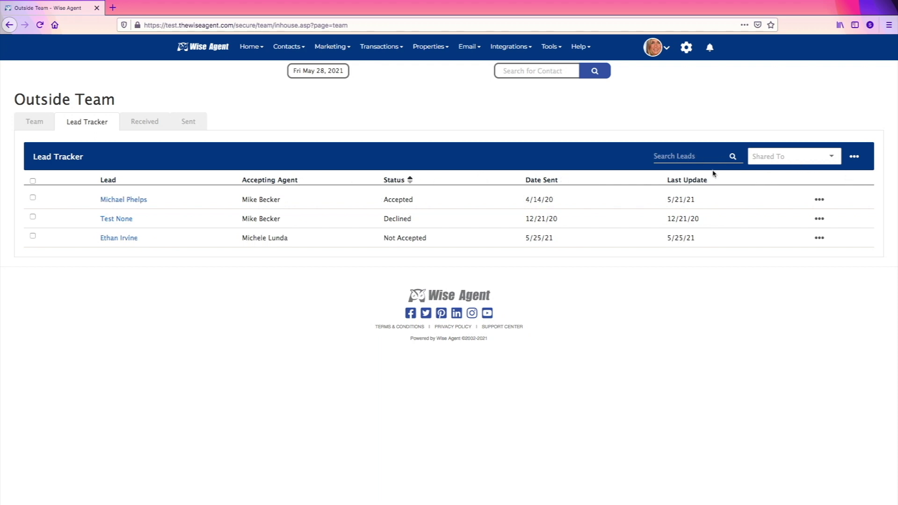
# - View the Lead Tracker's Shared To filter choices and the bulk actions offered with all leads selected
pyautogui.click(831, 159)
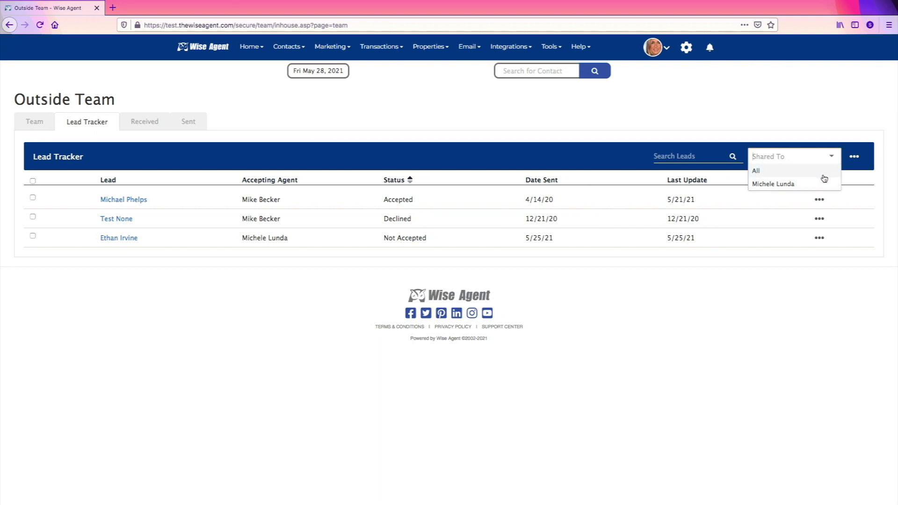
pyautogui.click(831, 162)
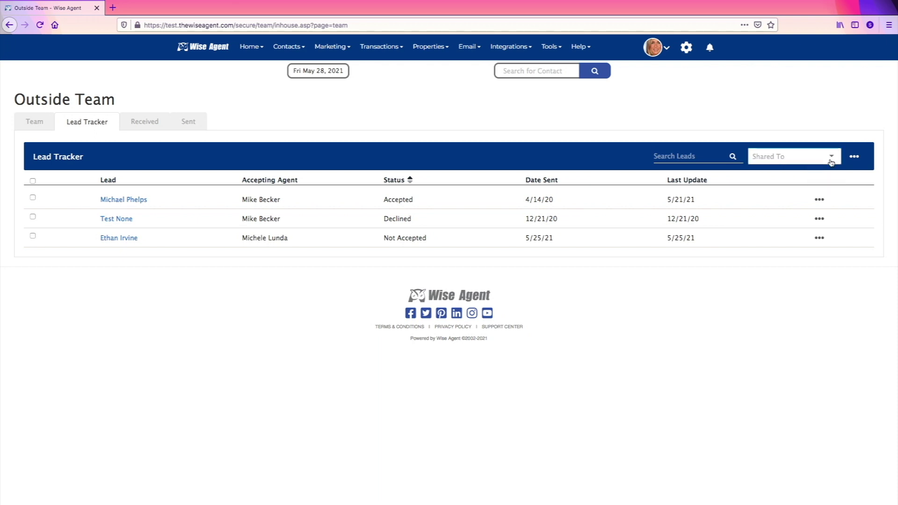
pyautogui.click(33, 181)
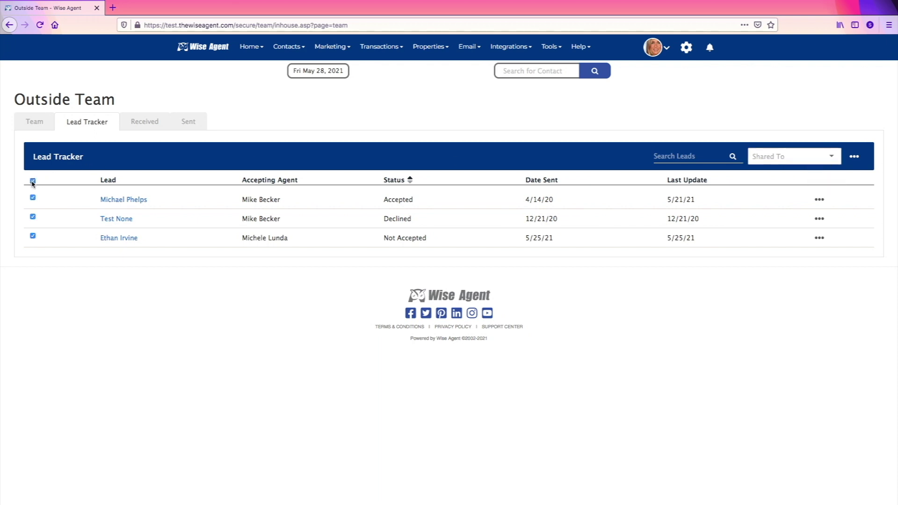
pyautogui.click(852, 159)
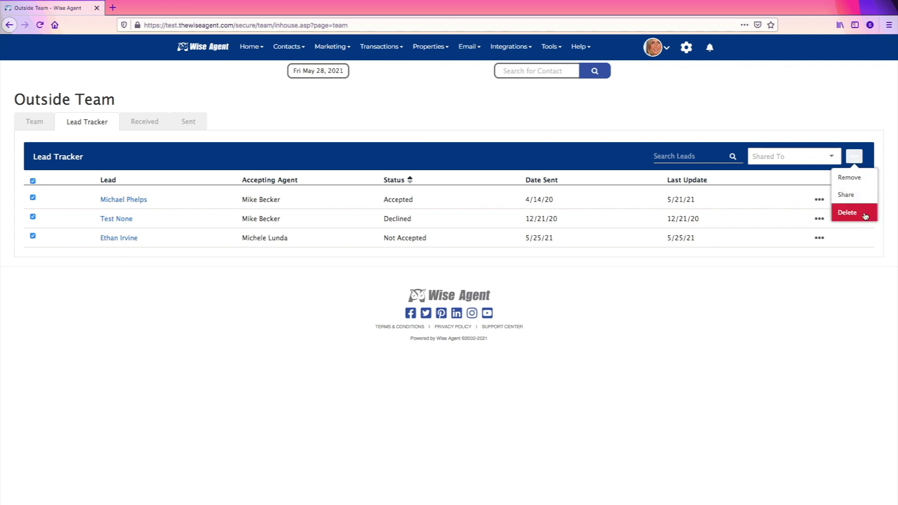
pyautogui.click(871, 197)
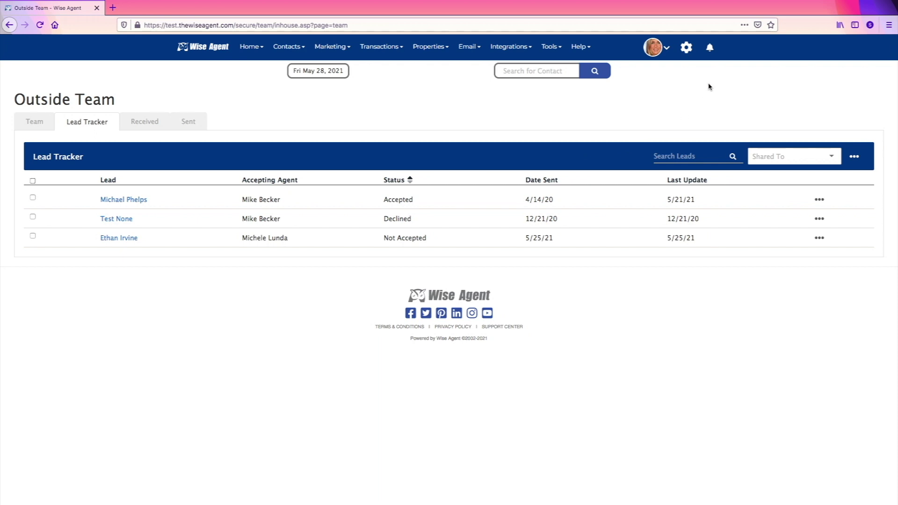
# - Open the notifications to view received and sent team alerts
pyautogui.click(710, 48)
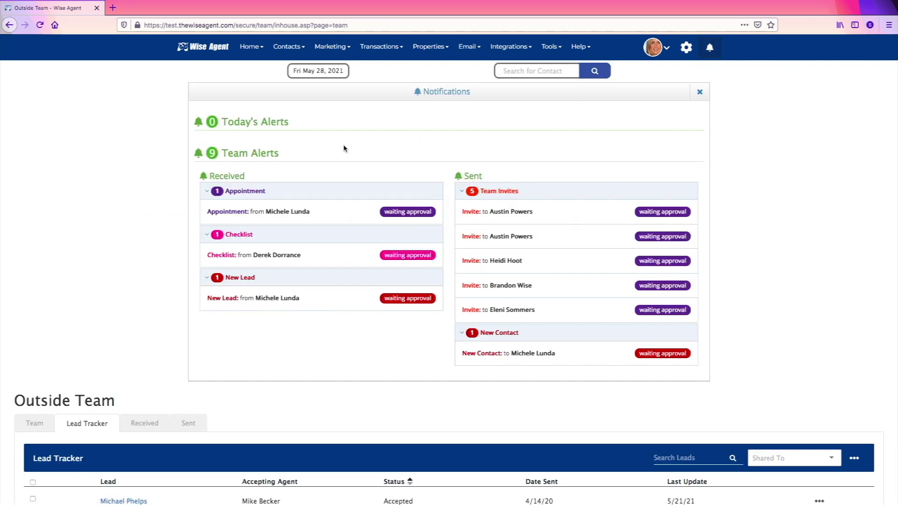